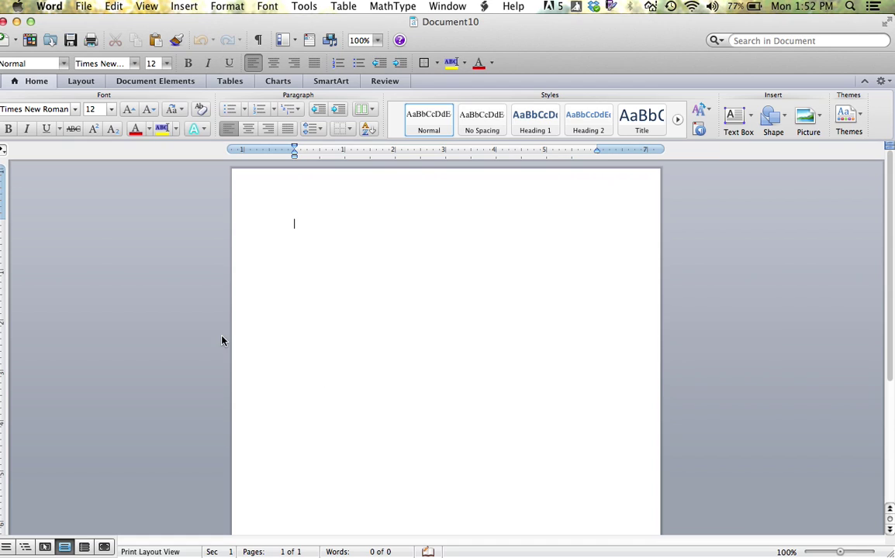
Step: Open the Mail Merge Manager from Tools and make the blank document a Form Letters merge
left_click(305, 7)
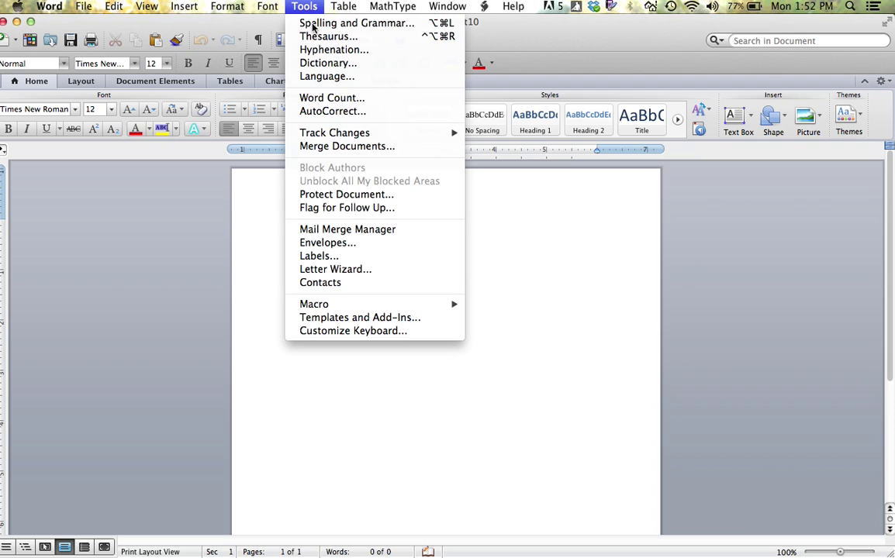
left_click(357, 229)
left_click(357, 228)
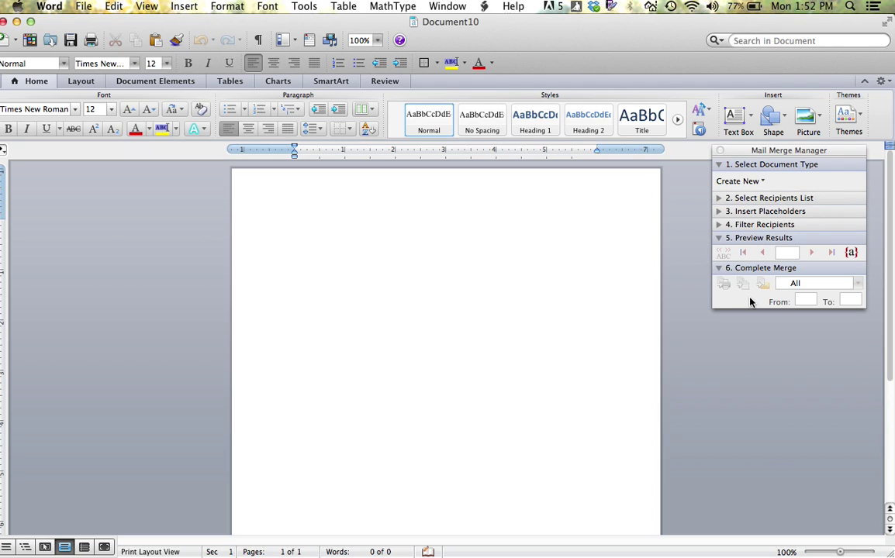
left_click(757, 181)
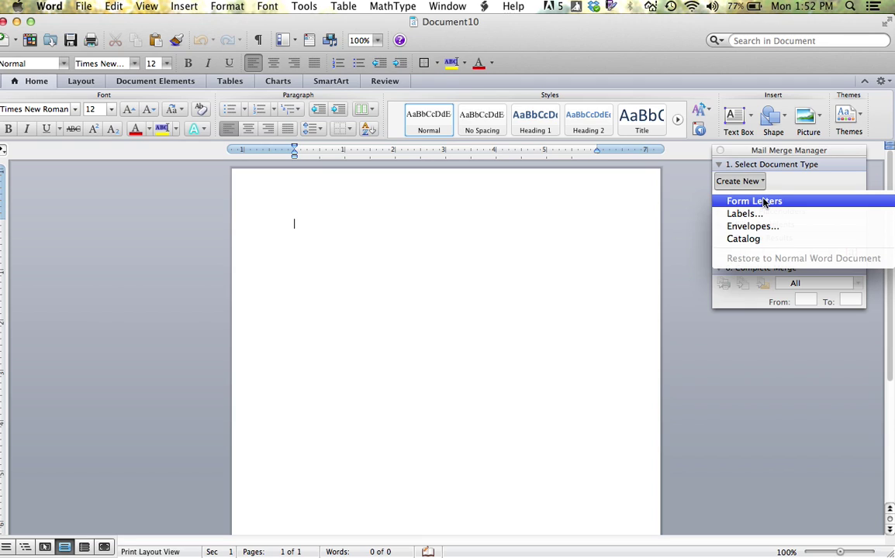
left_click(766, 202)
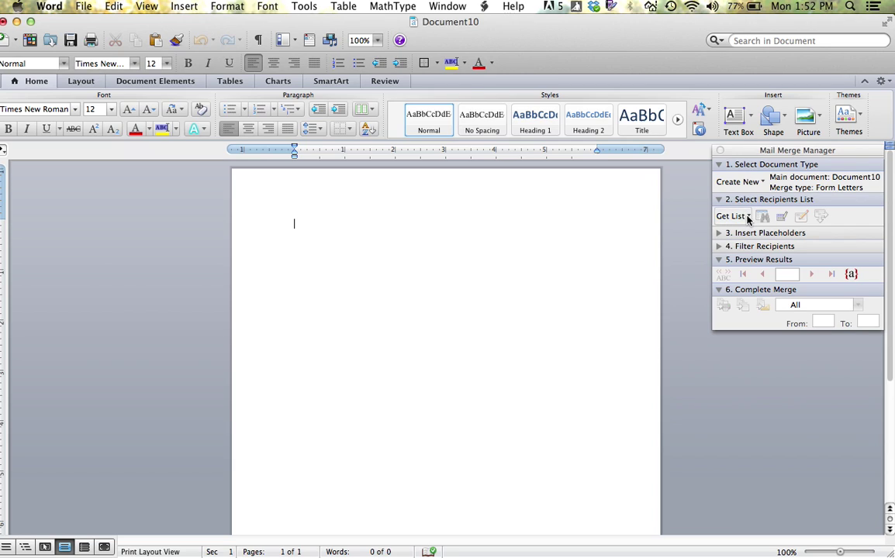
Step: Start a new recipient data source and remove the JobTitle, Company and Address2 fields
left_click(748, 217)
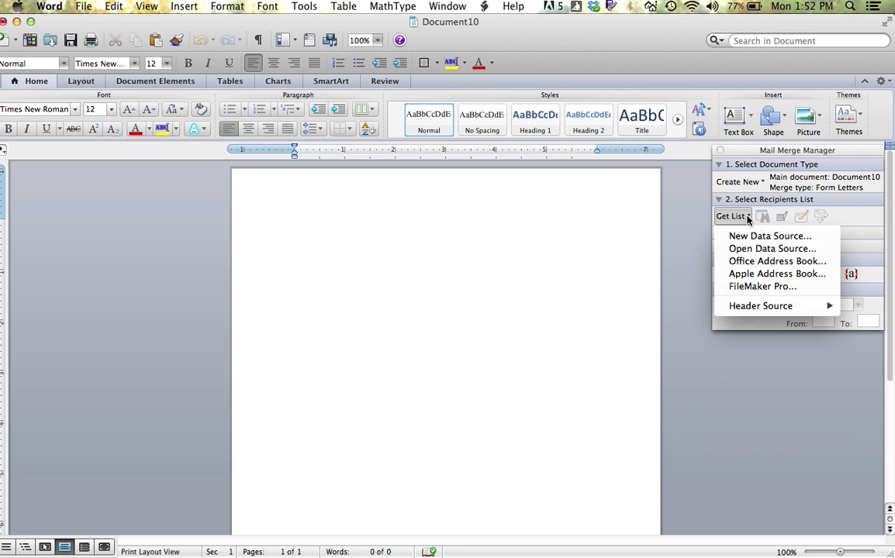
left_click(750, 236)
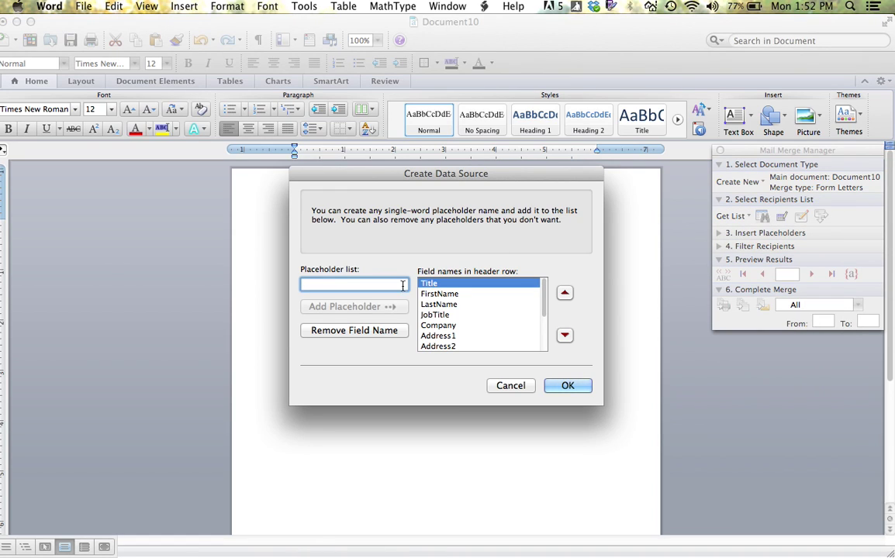
left_click(435, 315)
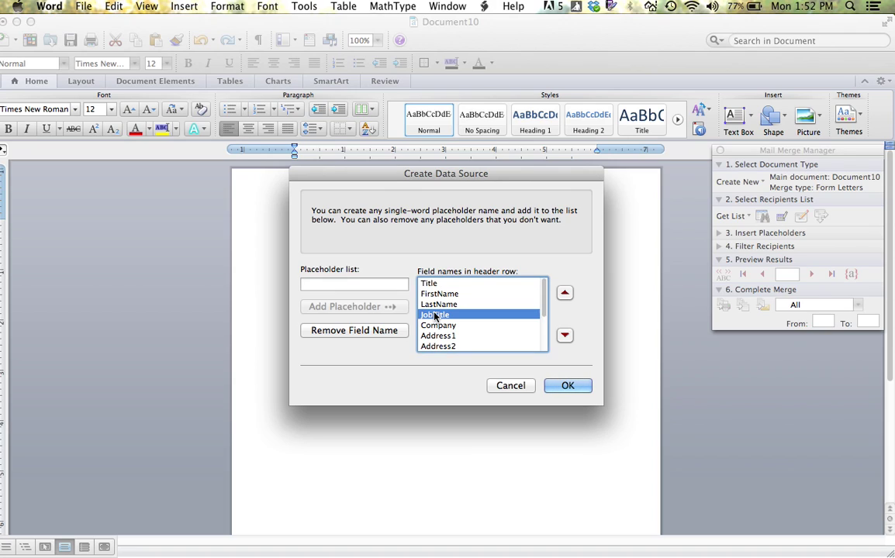
left_click(389, 331)
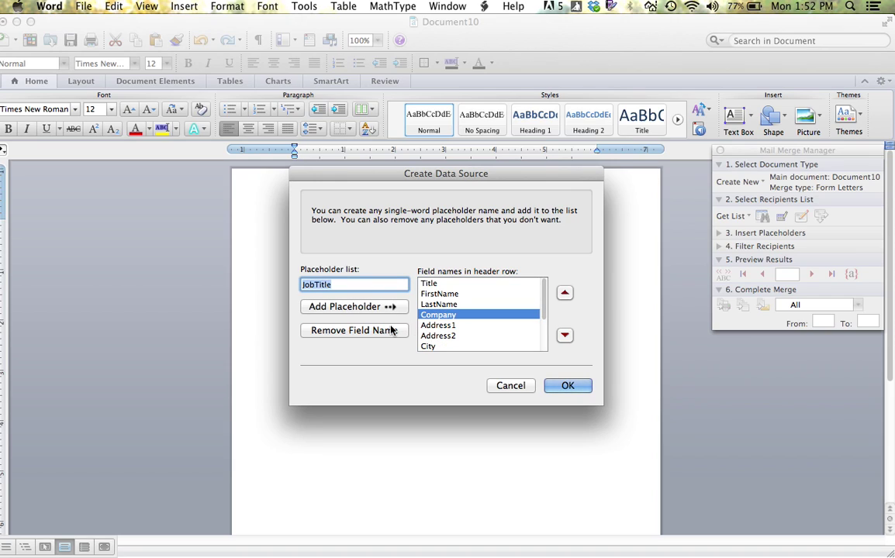
left_click(392, 331)
left_click(428, 326)
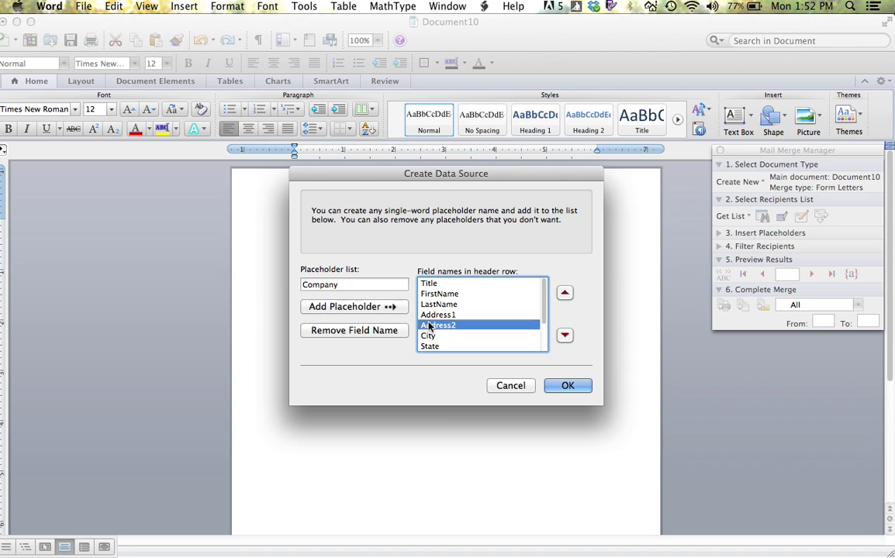
left_click(400, 331)
Step: Remove the Country/Region, HomePhone and WorkPhone fields from the list
scroll(448, 326, "down", 1)
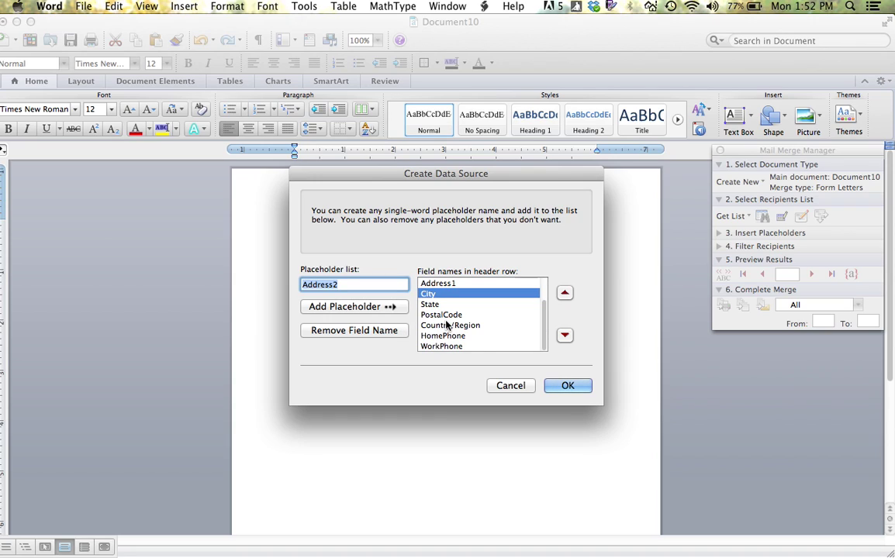
left_click(447, 326)
left_click(380, 331)
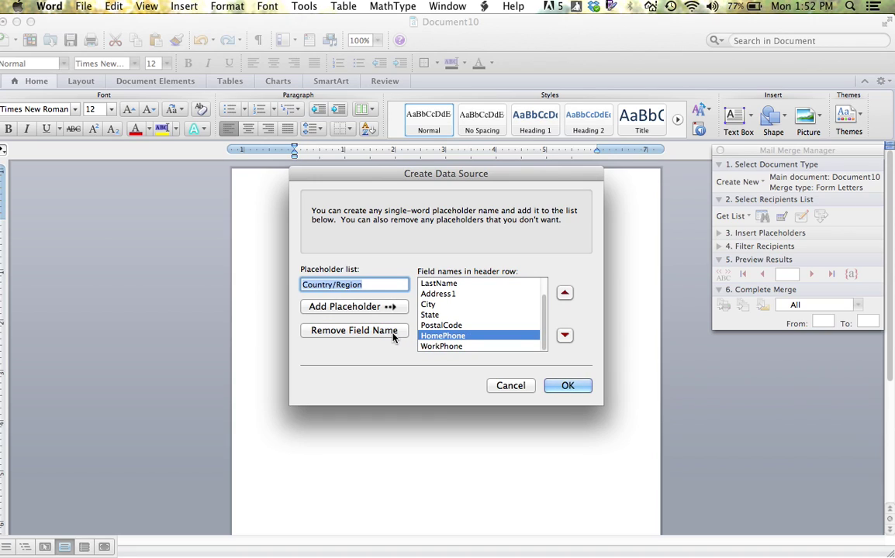
left_click(390, 331)
left_click(392, 332)
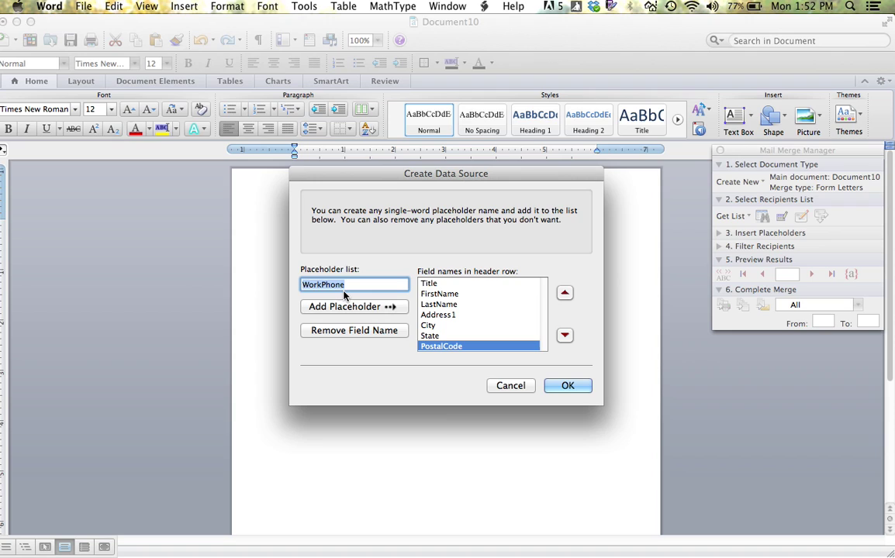
Step: Save the trimmed field list as InsuranceData on the Desktop, replacing the existing file
left_click(565, 386)
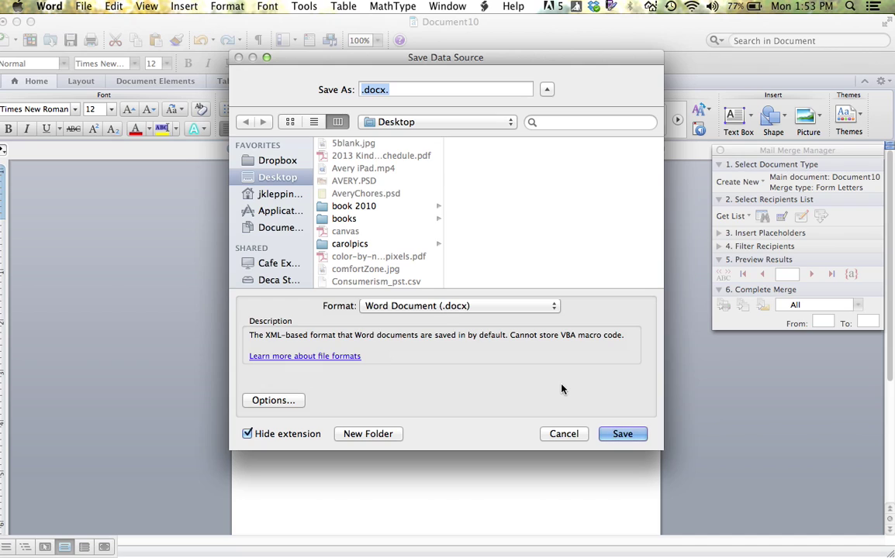
type("InsuranceData")
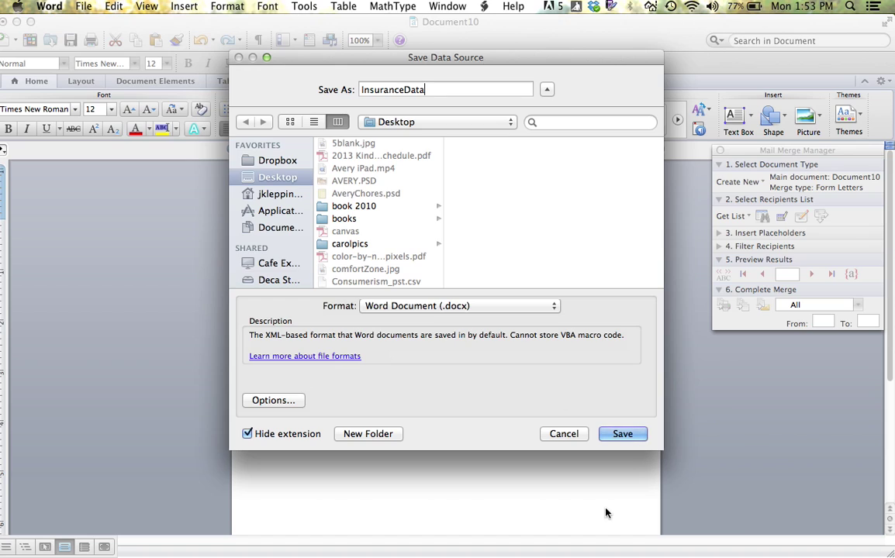
left_click(614, 436)
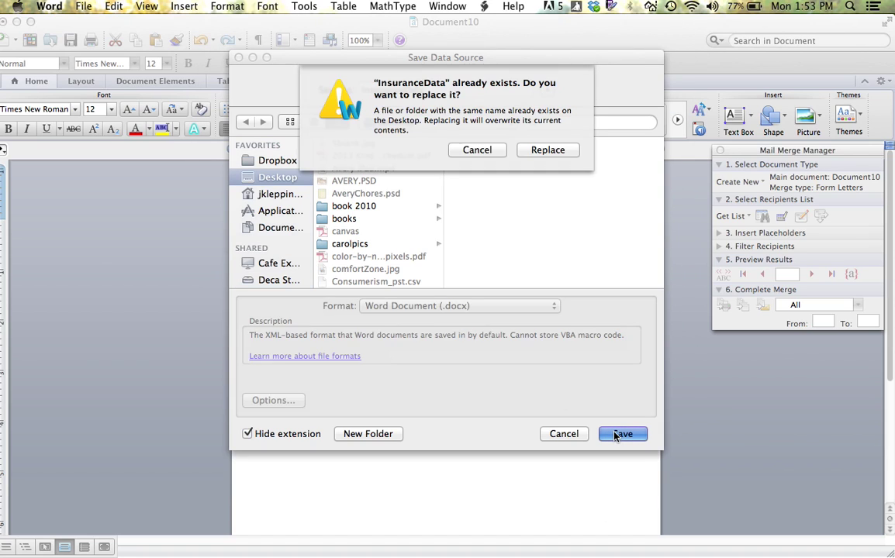
left_click(548, 151)
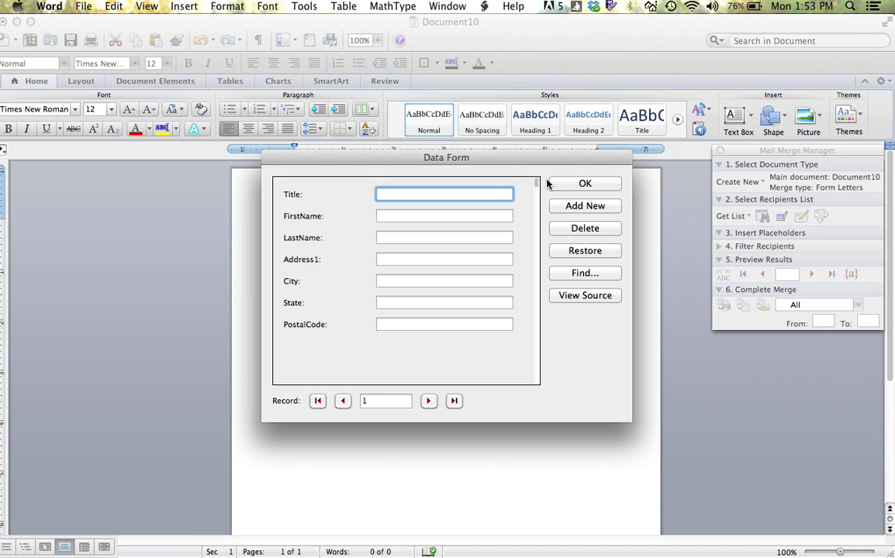
Step: Enter the first recipient's title, first name and last name in record 1
type("Ms")
key("Tab")
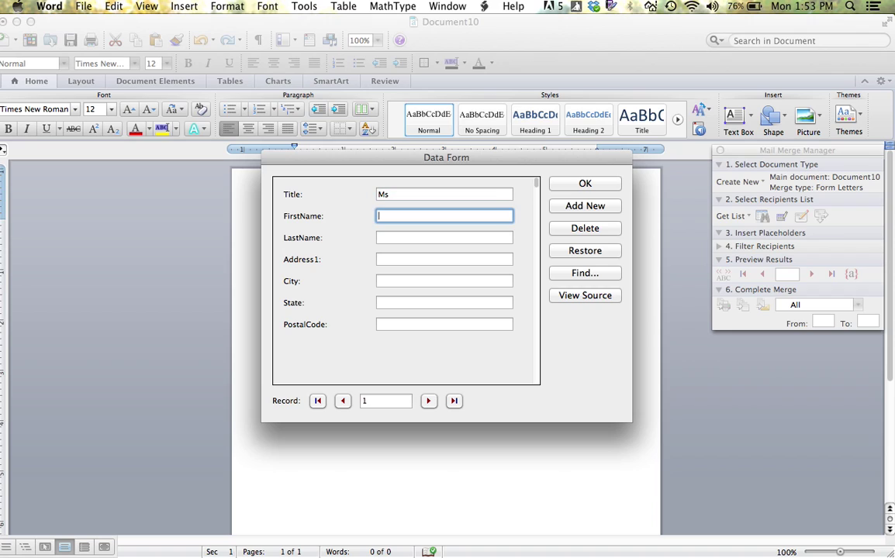
key("Tab")
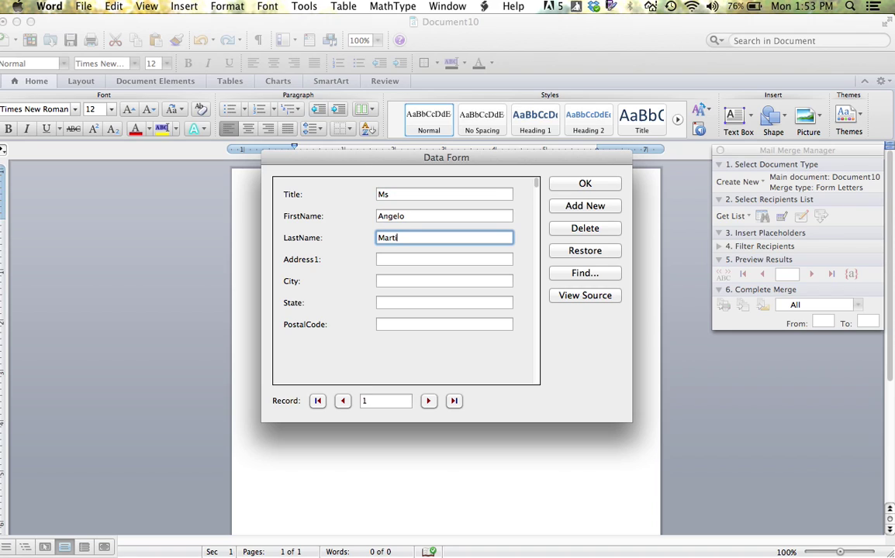
key("Tab")
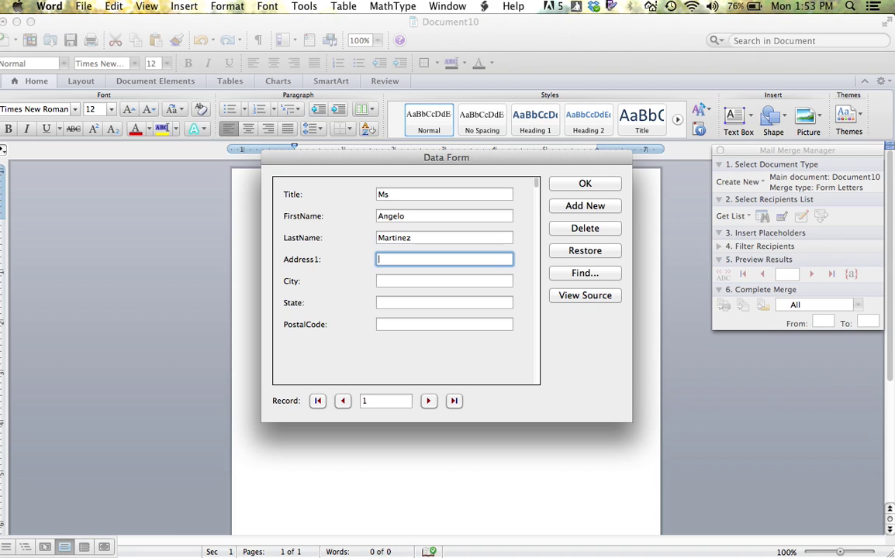
Step: Enter the first recipient's street address, city, state and postal code, correcting typos
key("Tab")
type("Rapic")
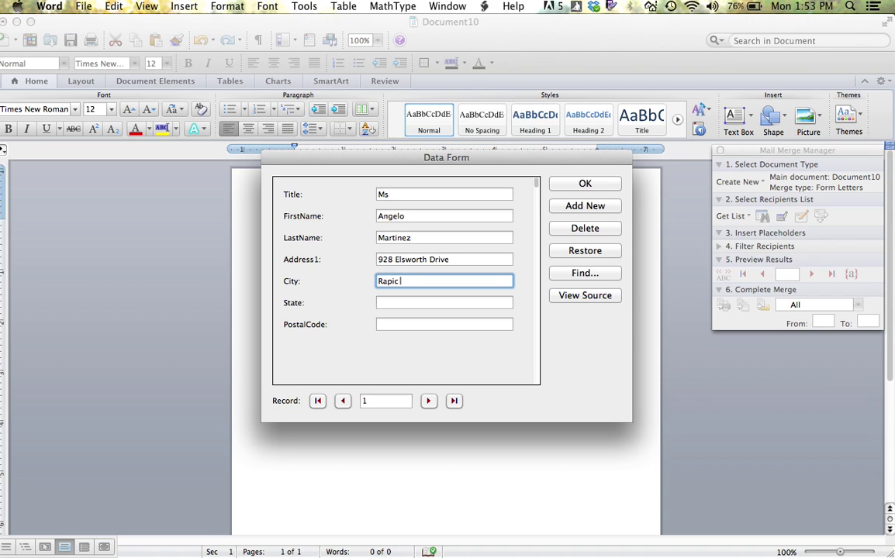
key("BackSpace")
type("d City")
key("Tab")
type("D")
key("BackSpace")
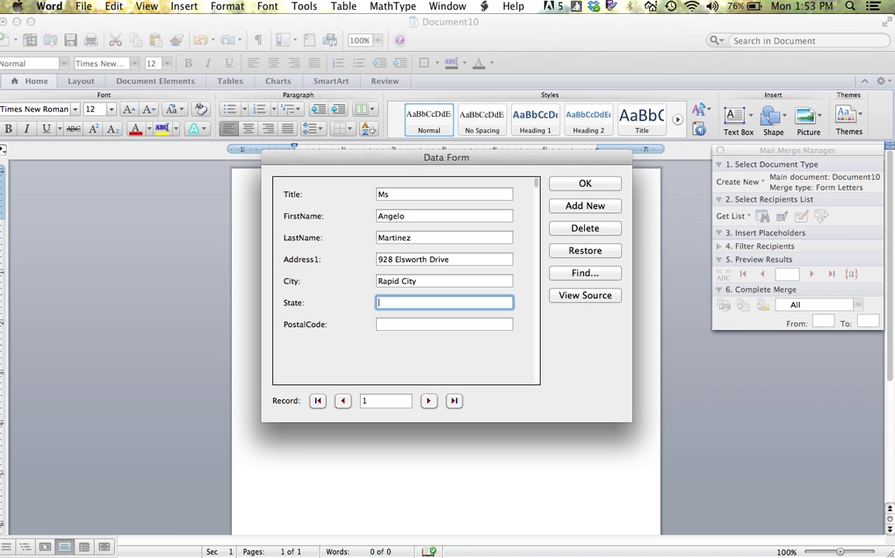
type("SD")
key("Tab")
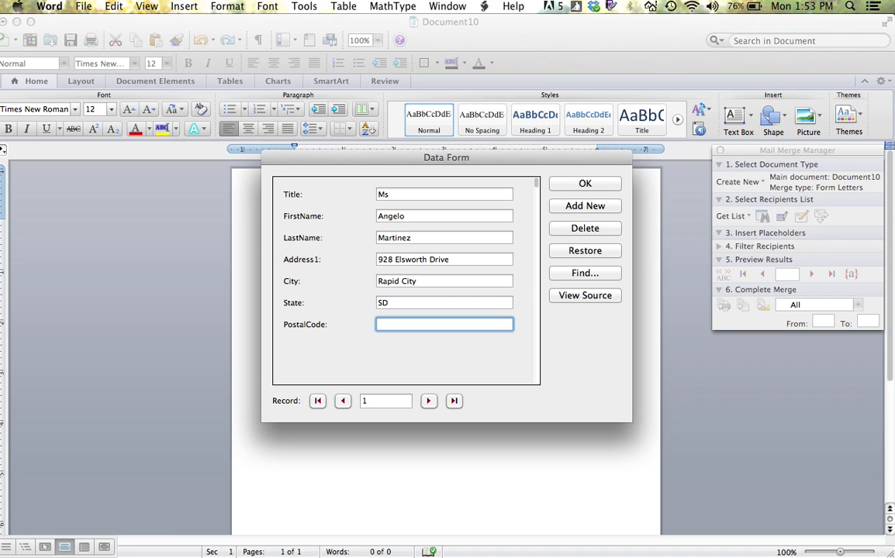
type("57706")
Step: Add a second record with title Dr., the recipient's full name and street address
left_click(568, 207)
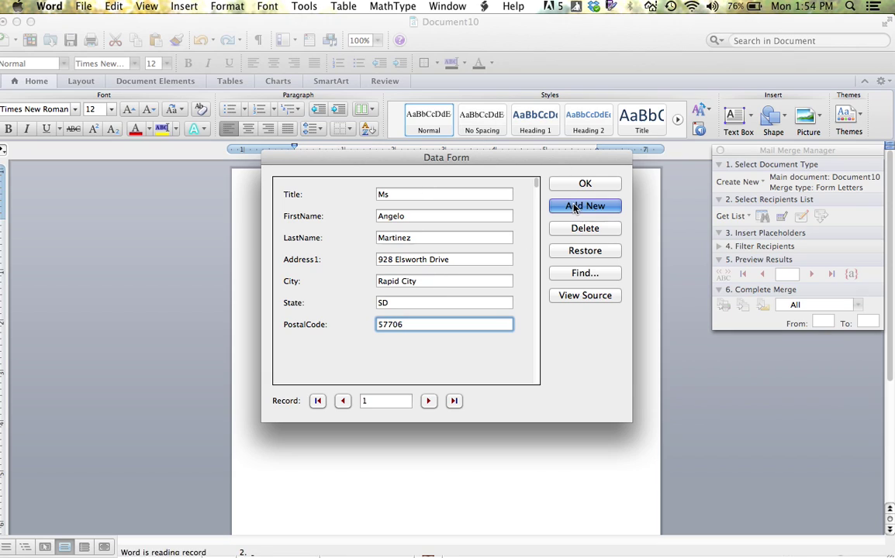
type("Dr.")
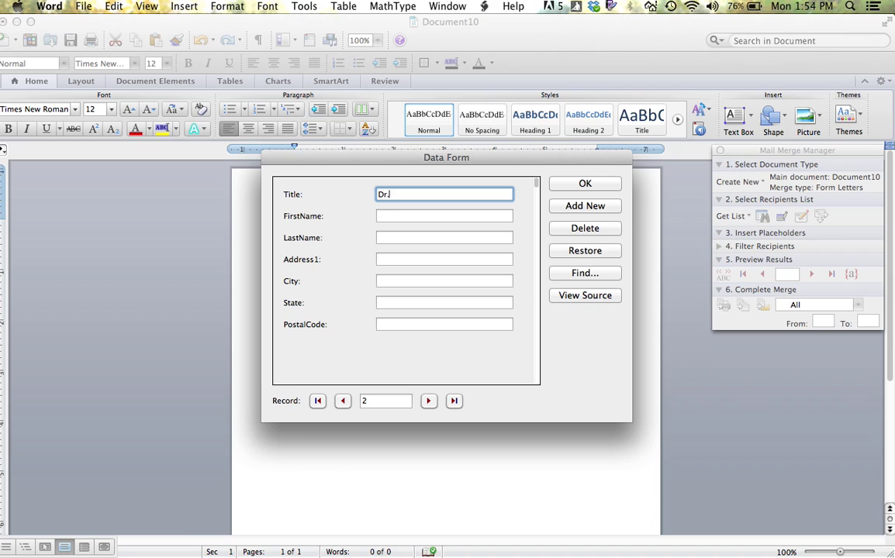
key("Tab")
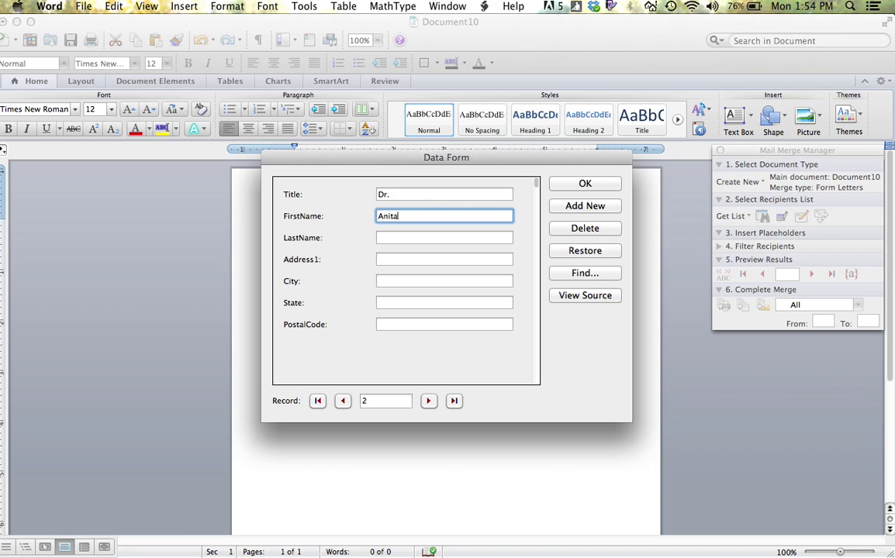
key("Tab")
key("Tab")
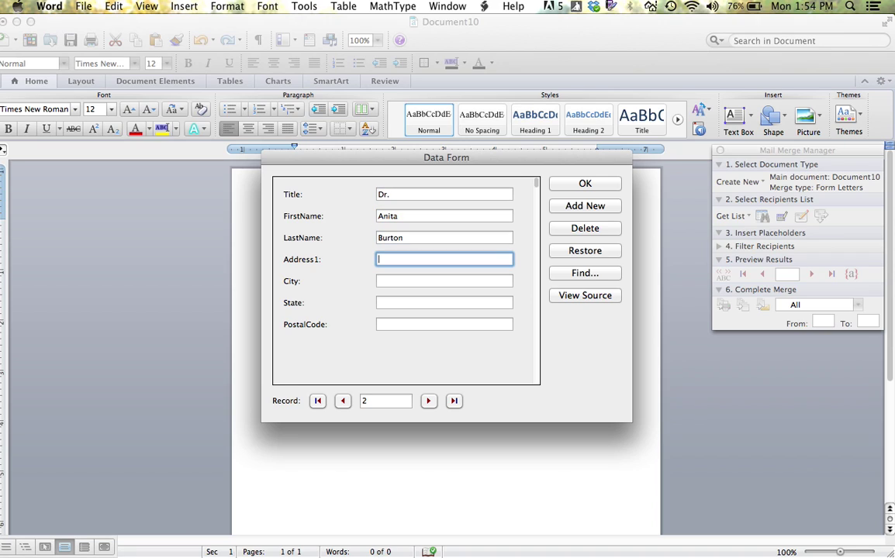
Step: Fill in city, state and postal code, fix the city's capitalization, and close the form
key("Tab")
type("RAleigh")
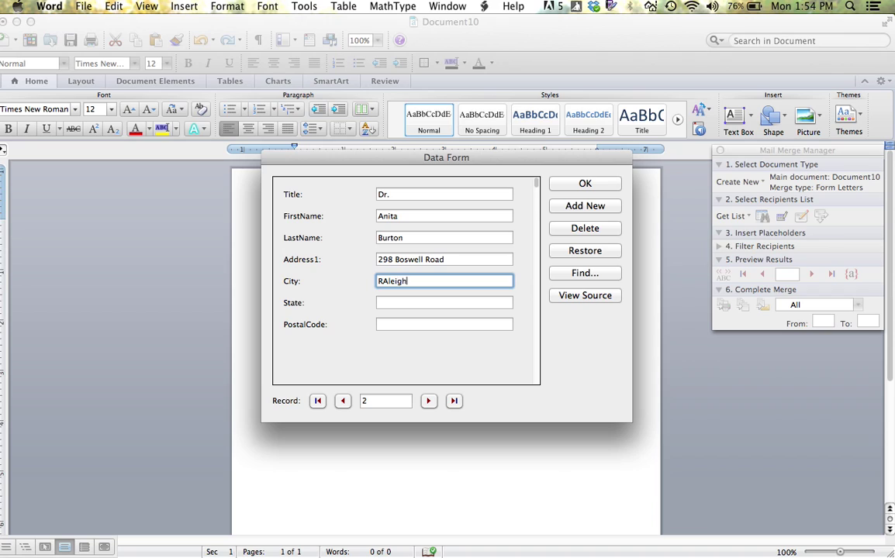
key("Tab")
type("NC")
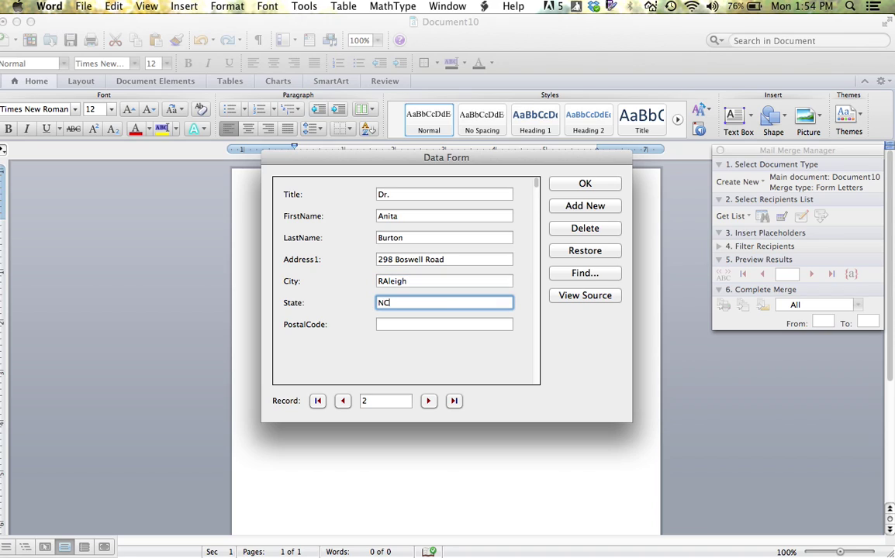
key("Tab")
type("276")
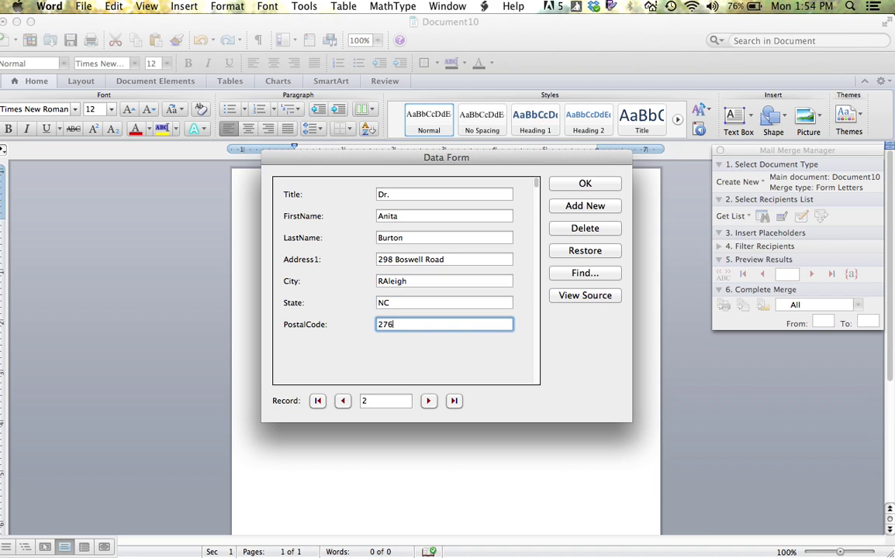
type("10")
left_click(388, 284)
key("BackSpace")
type("a")
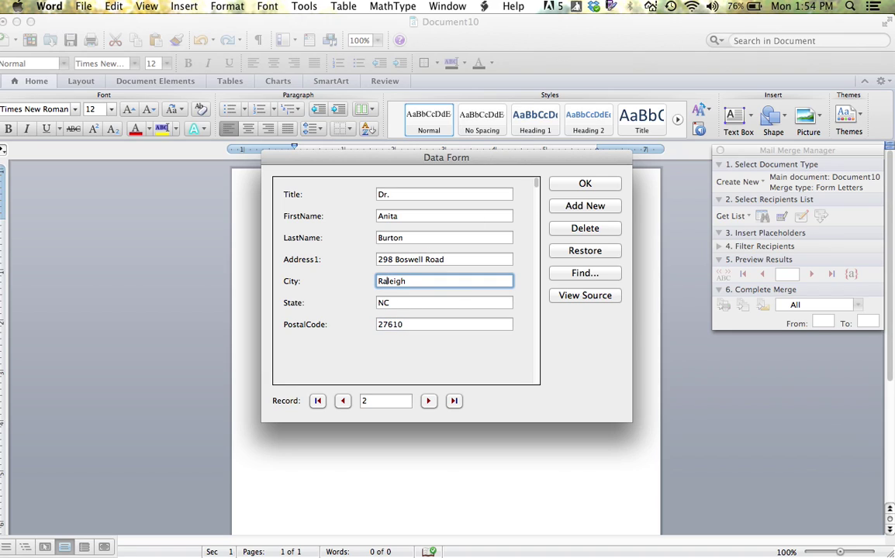
left_click(585, 185)
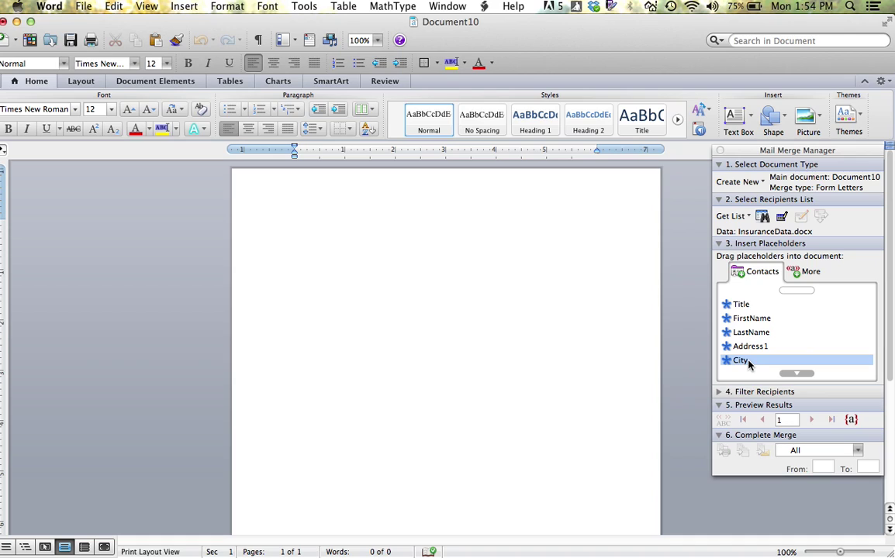
Step: Type the date August 12, 2013 at the top of the letter
type("August 12, 2013")
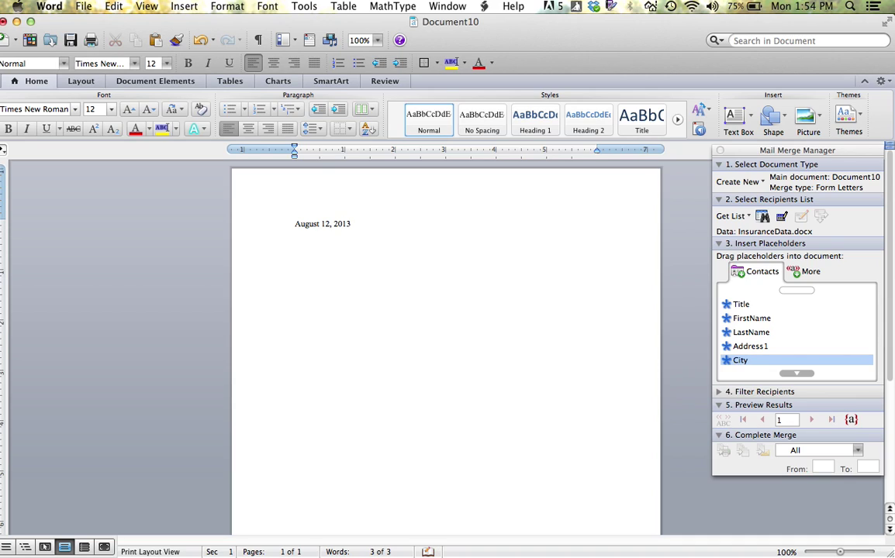
Step: Insert the Title, FirstName and LastName placeholders as the address block's first line
left_click(738, 306)
left_click_drag(739, 308, 300, 266)
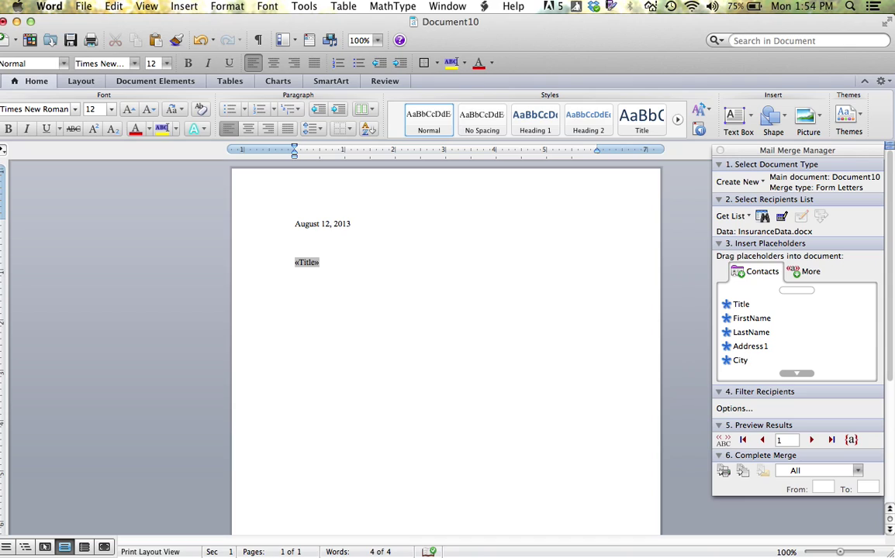
left_click(743, 321)
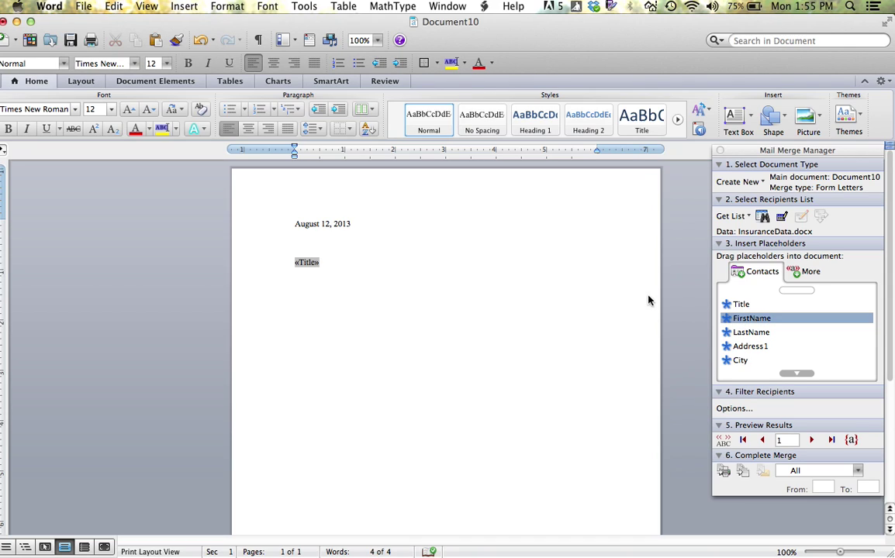
left_click_drag(648, 300, 403, 265)
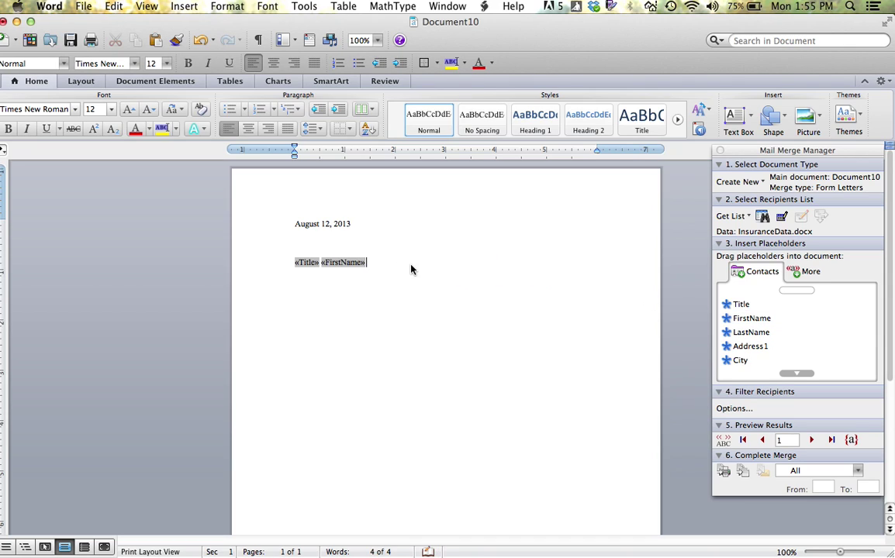
left_click_drag(743, 332, 411, 265)
Step: Add Address1 on the second line and City, State, PostalCode on the third line
left_click_drag(746, 345, 343, 282)
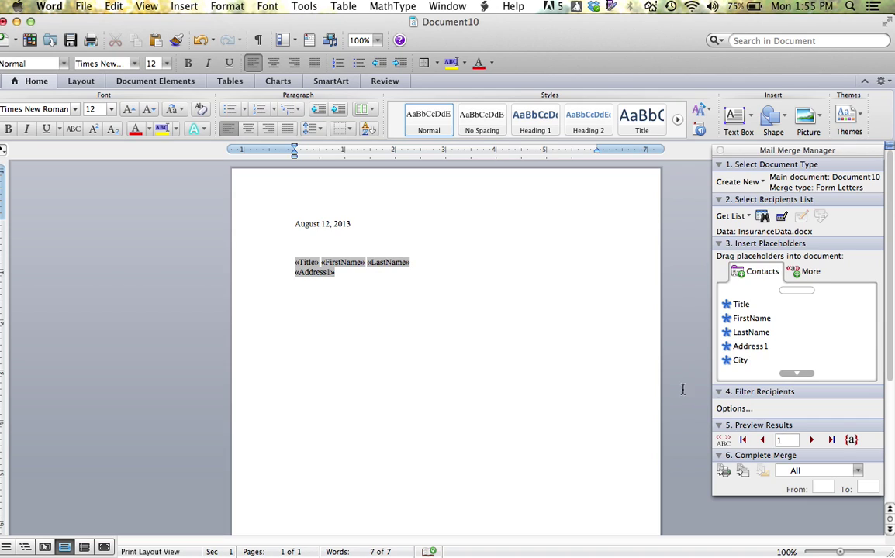
left_click_drag(735, 361, 455, 323)
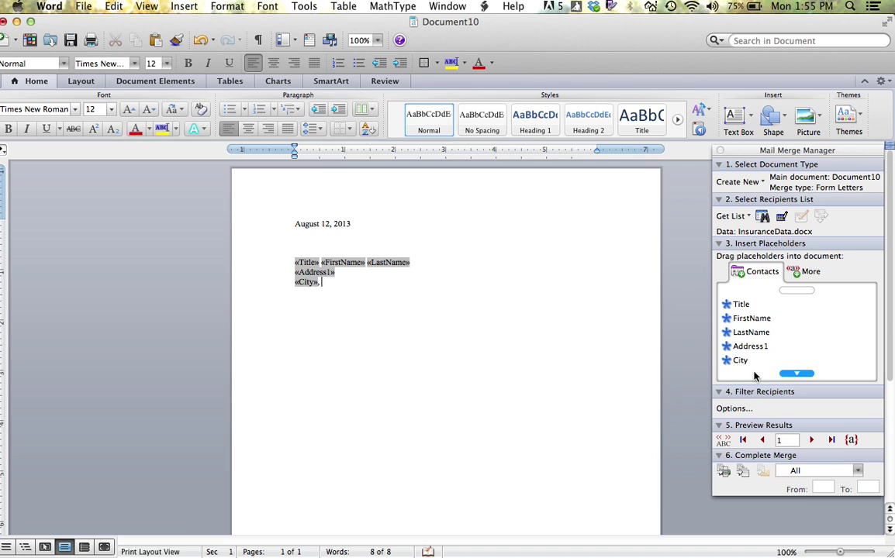
left_click(798, 374)
left_click_drag(775, 363, 506, 293)
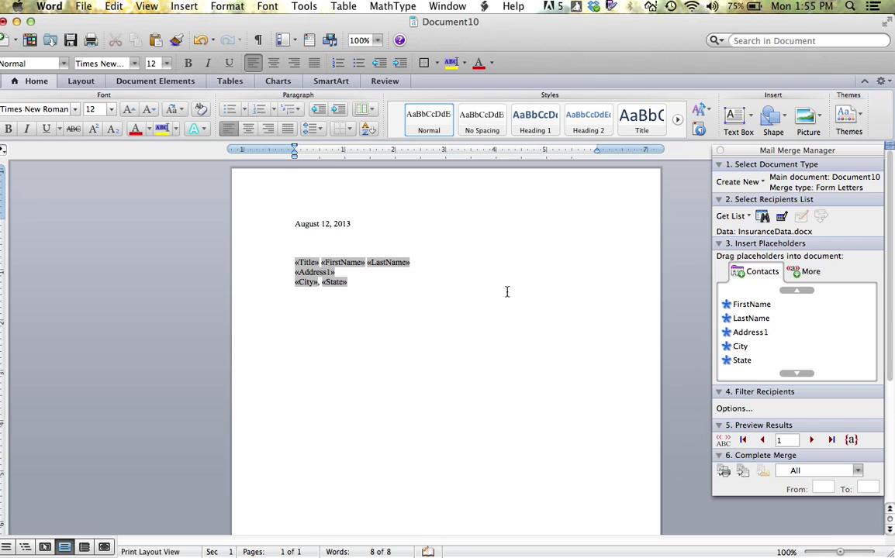
left_click(801, 377)
left_click_drag(759, 360, 336, 272)
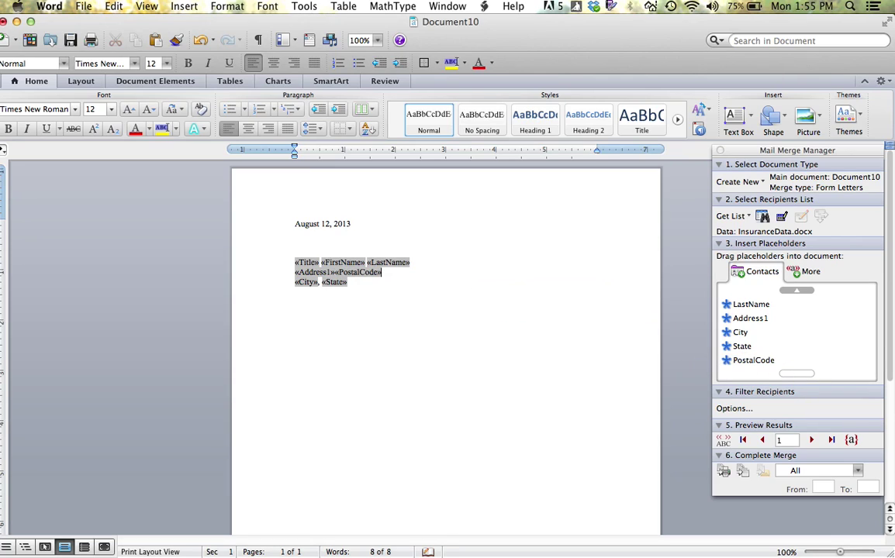
key("super+z")
left_click_drag(752, 361, 419, 289)
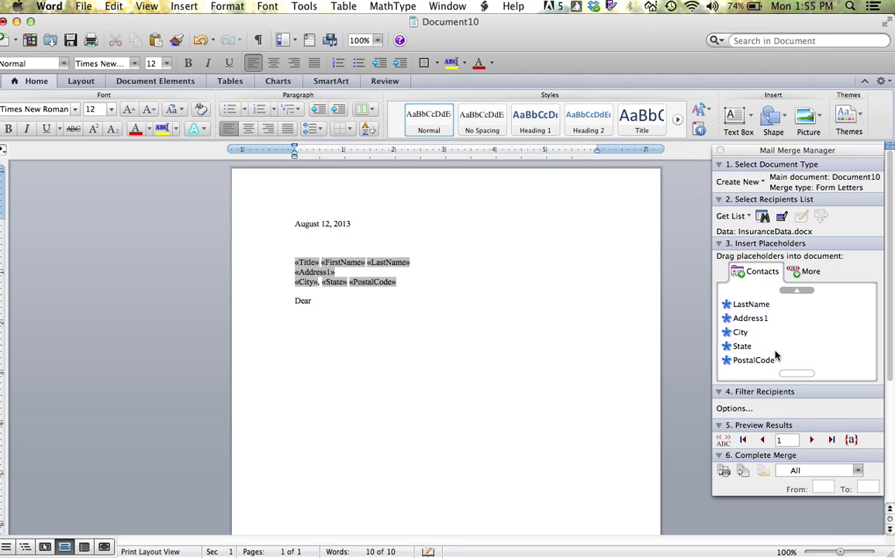
Step: Complete the salutation Dear «Title» «LastName» and type the opening sentence about insurance needs
left_click(805, 292)
left_click(762, 304)
left_click(799, 292)
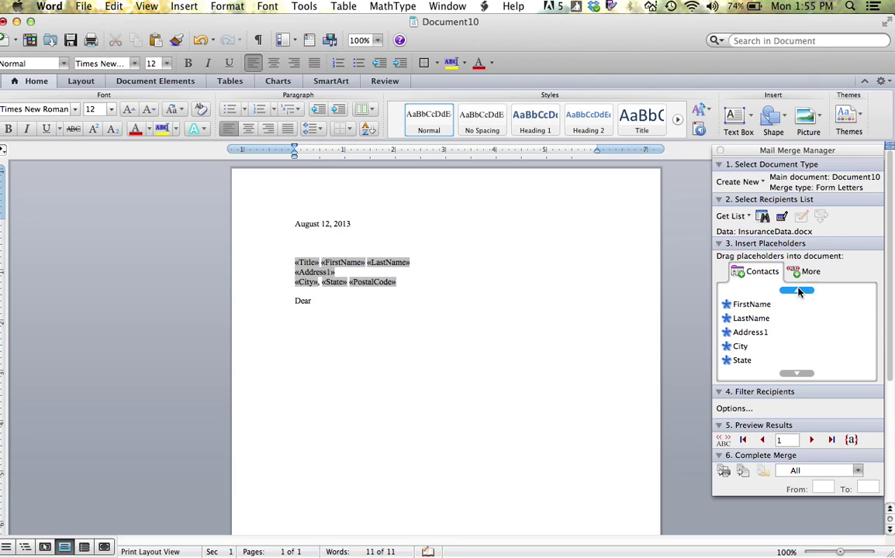
left_click(750, 305)
left_click_drag(750, 306, 383, 304)
left_click(740, 346)
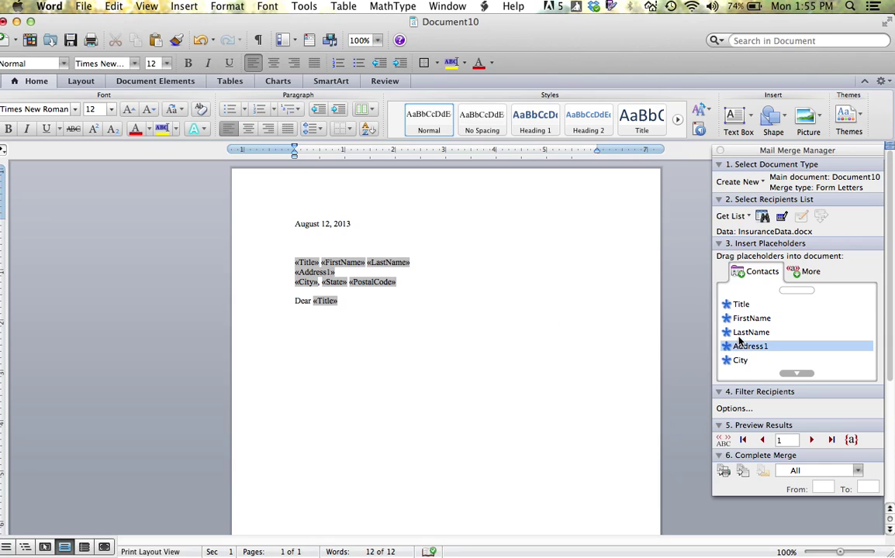
left_click_drag(742, 331, 345, 302)
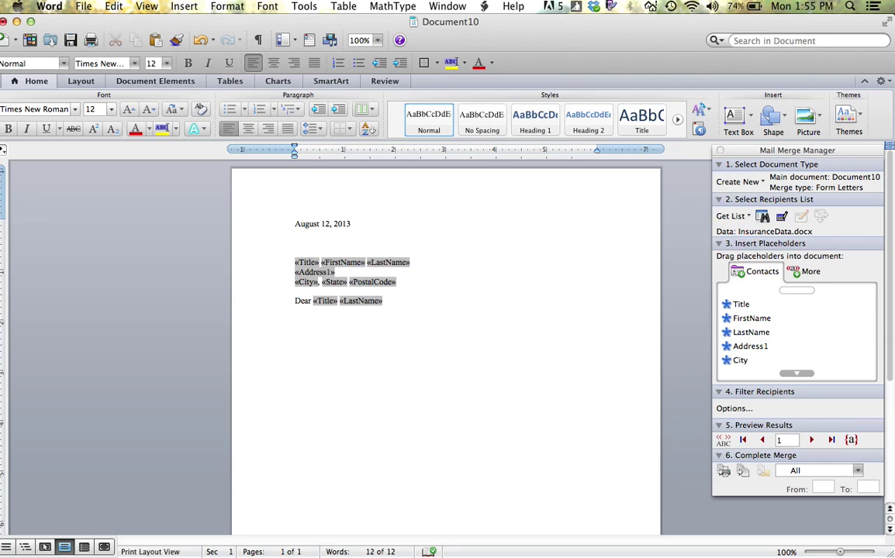
type("It was a pleasure to me")
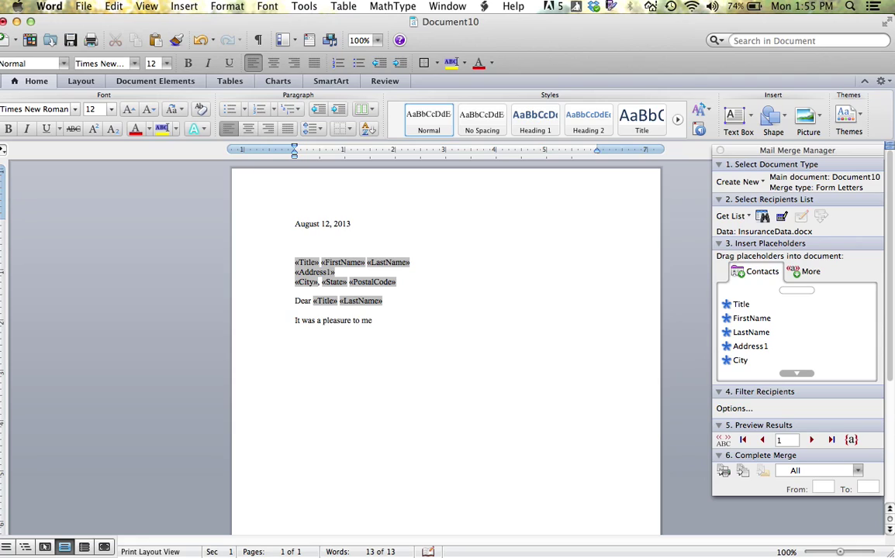
type("et with you last week to d")
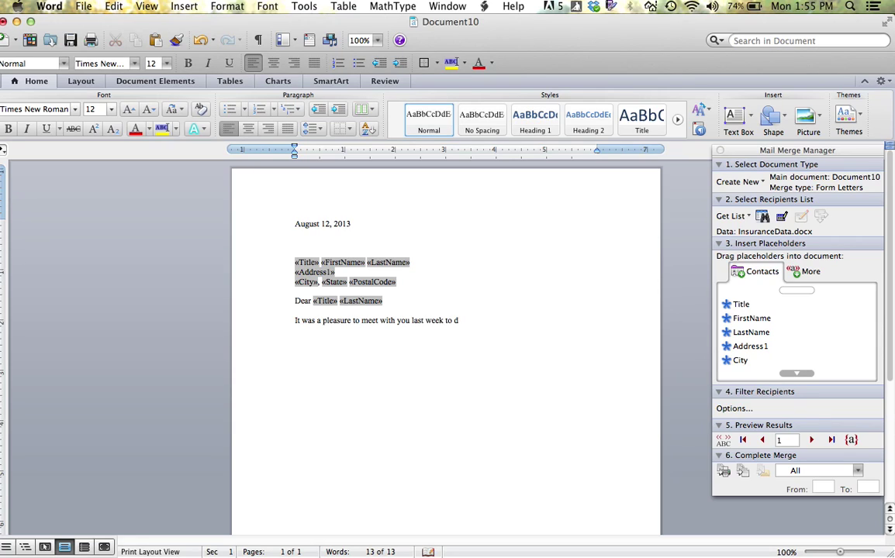
type("iscuss your insurance need")
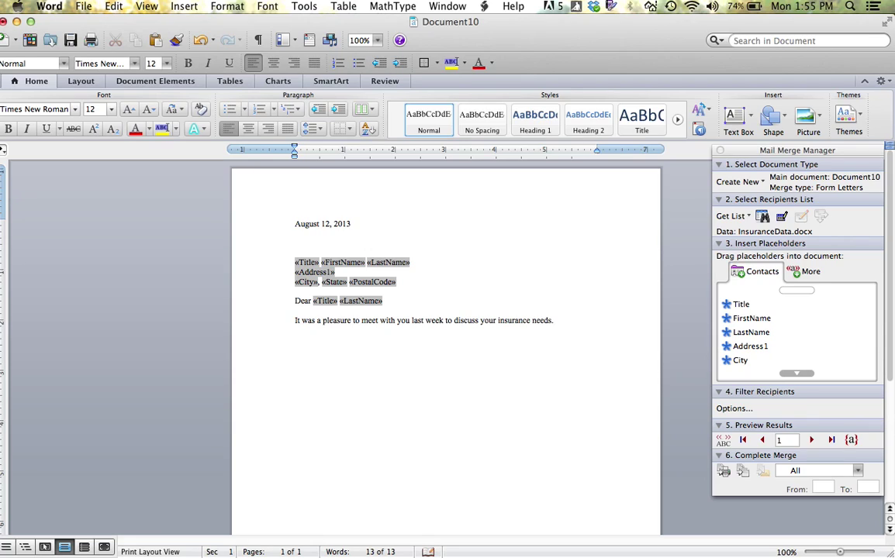
type("s.")
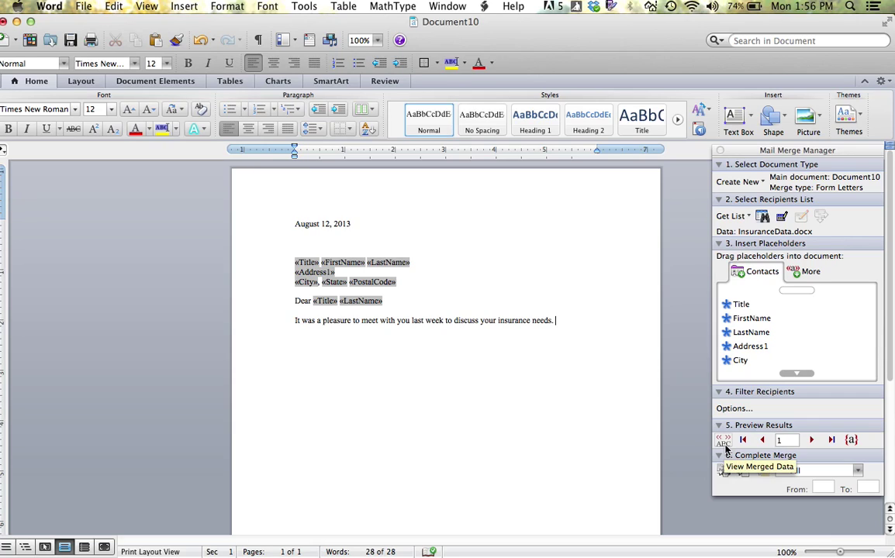
Step: Turn on View Merged Data, check the second recipient's letter, then return to the first
left_click(724, 449)
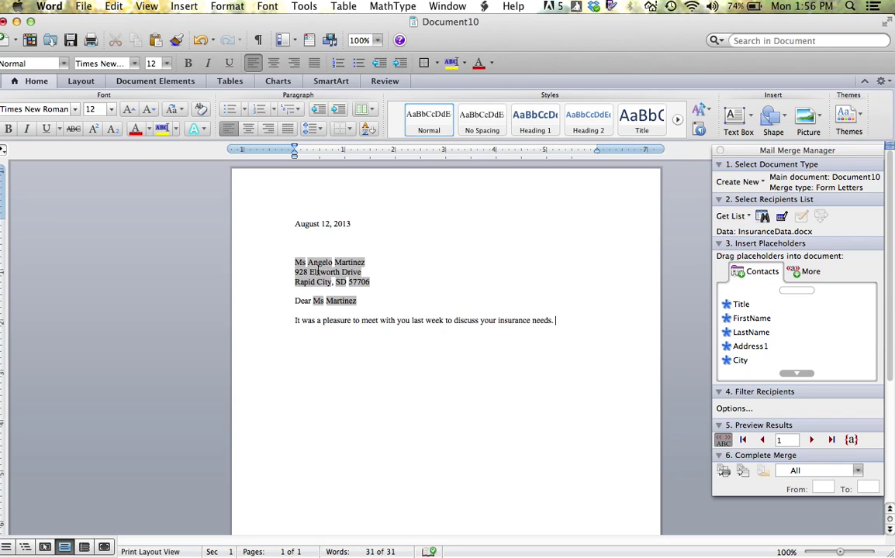
left_click(811, 439)
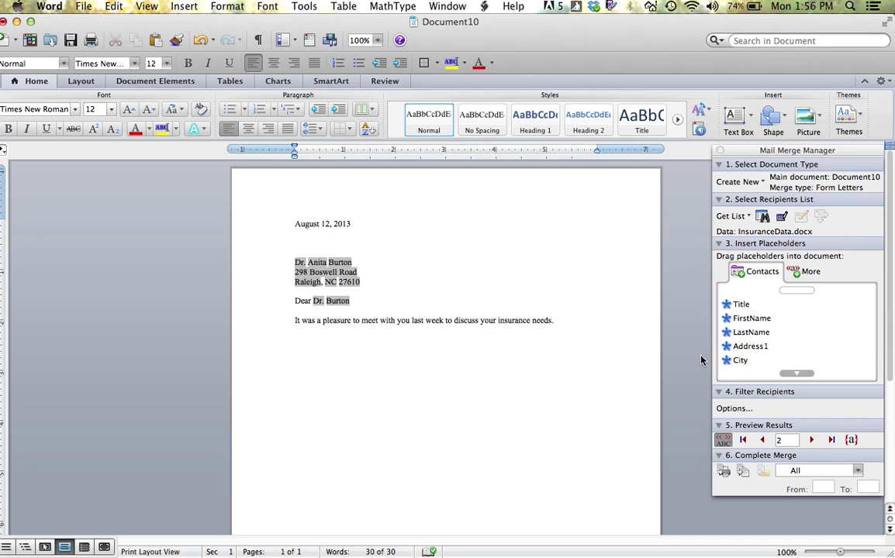
left_click(763, 440)
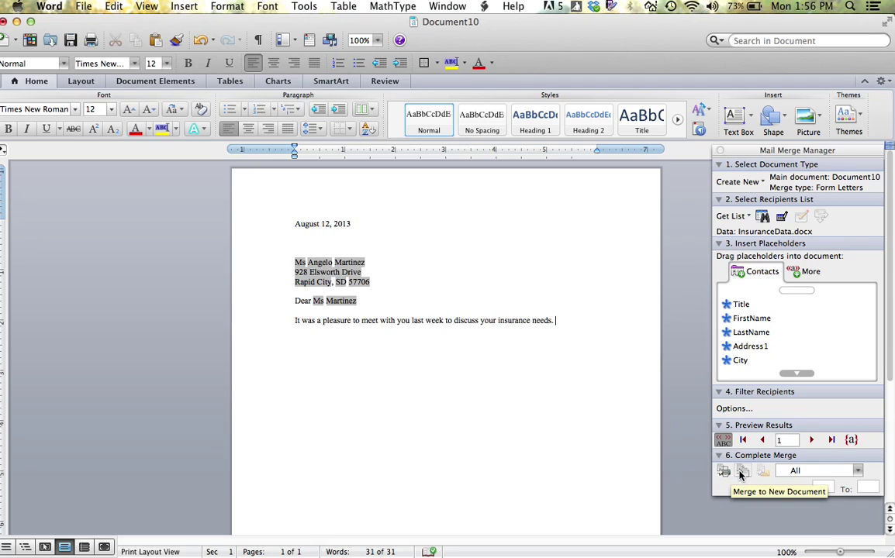
Step: Merge to a new document, Form Letters1, and scroll through the personalized letters
left_click(741, 471)
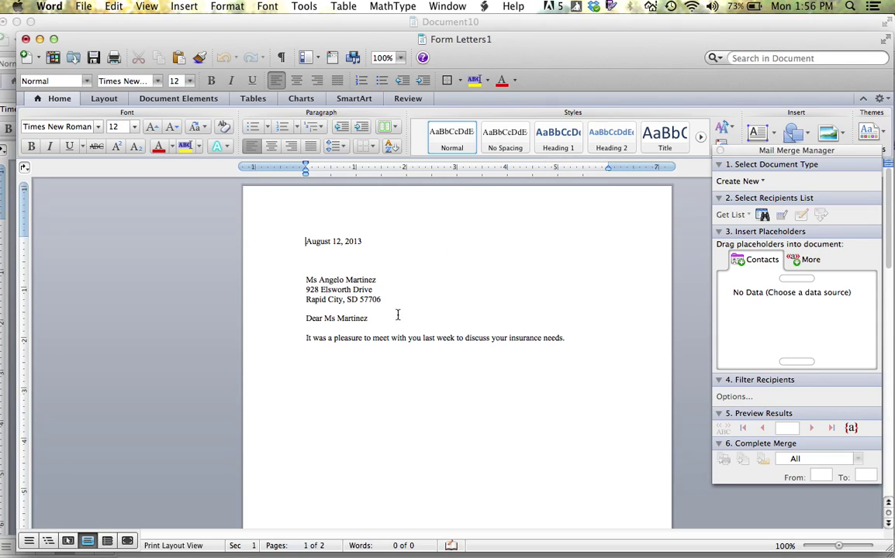
scroll(380, 342, "down", 10)
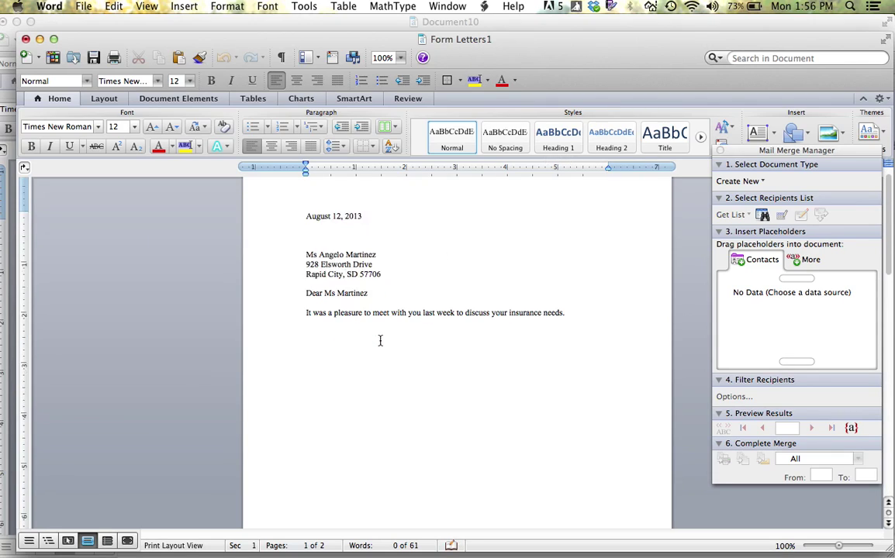
scroll(380, 341, "down", 5)
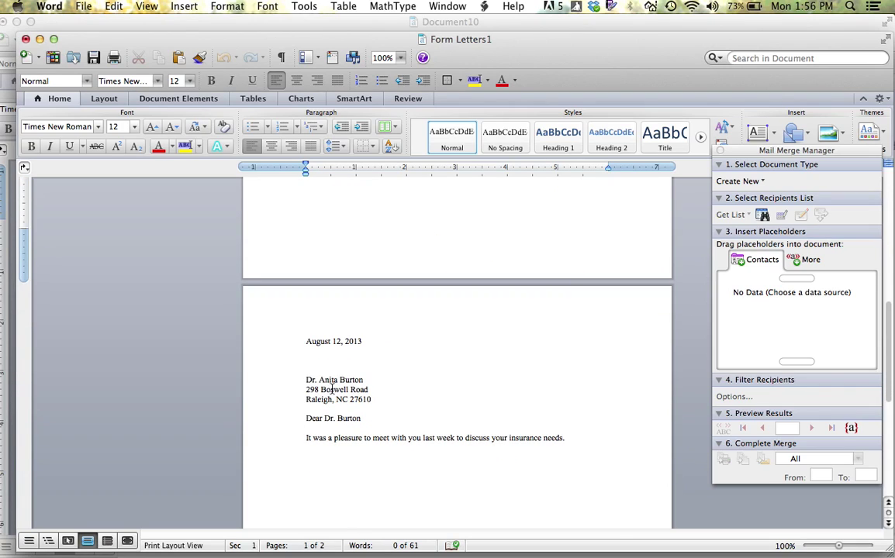
scroll(374, 415, "up", 8)
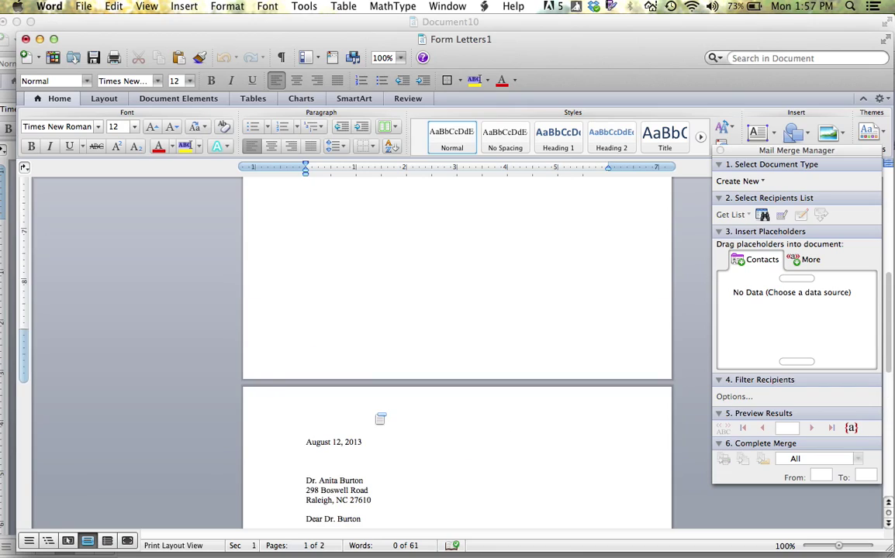
scroll(374, 423, "up", 4)
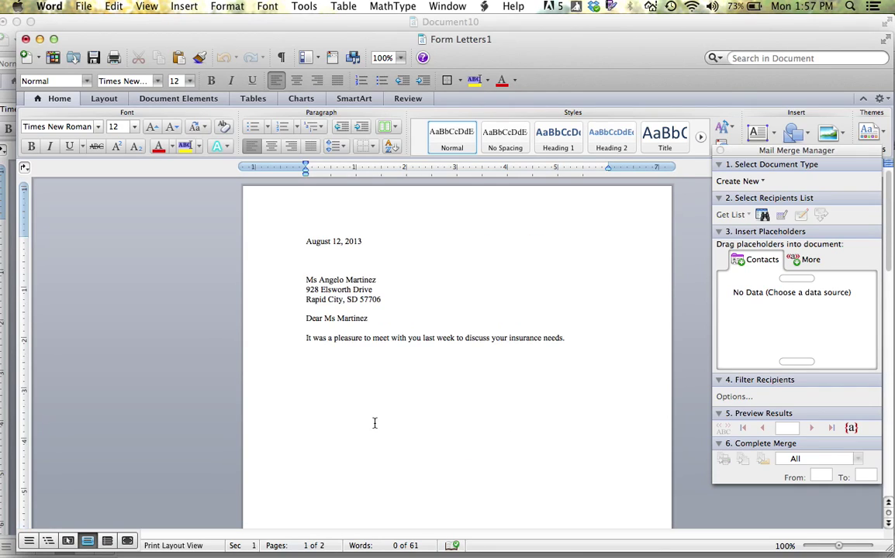